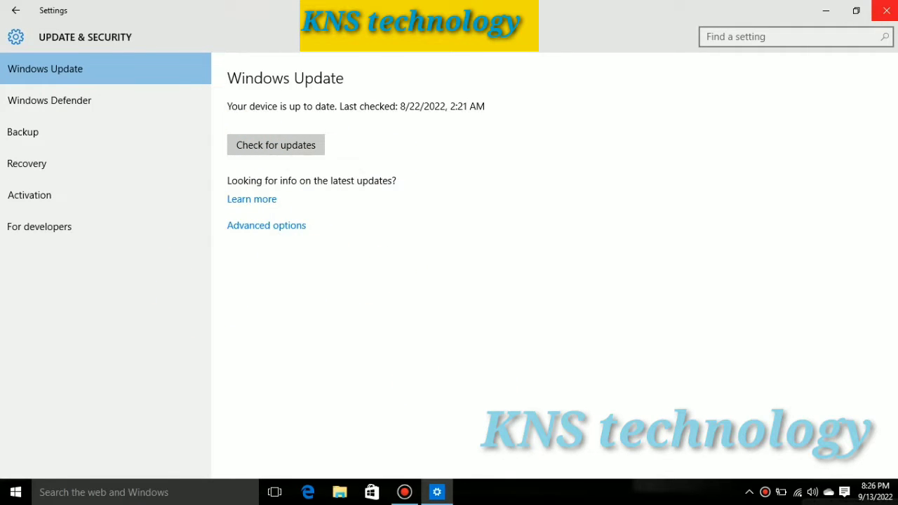
# Step: Close the Settings window and refresh the desktop
pyautogui.click(885, 10)
pyautogui.rightClick(620, 39)
pyautogui.rightClick(631, 80)
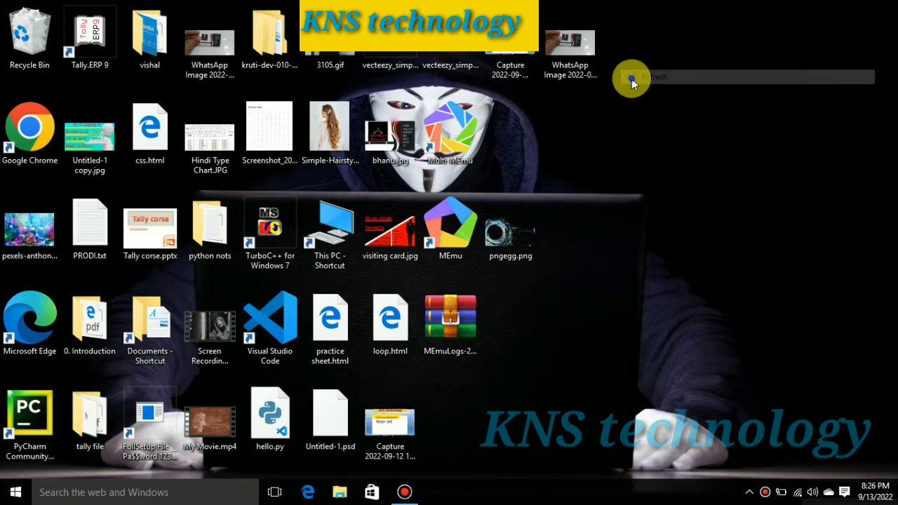
pyautogui.click(645, 119)
pyautogui.rightClick(642, 118)
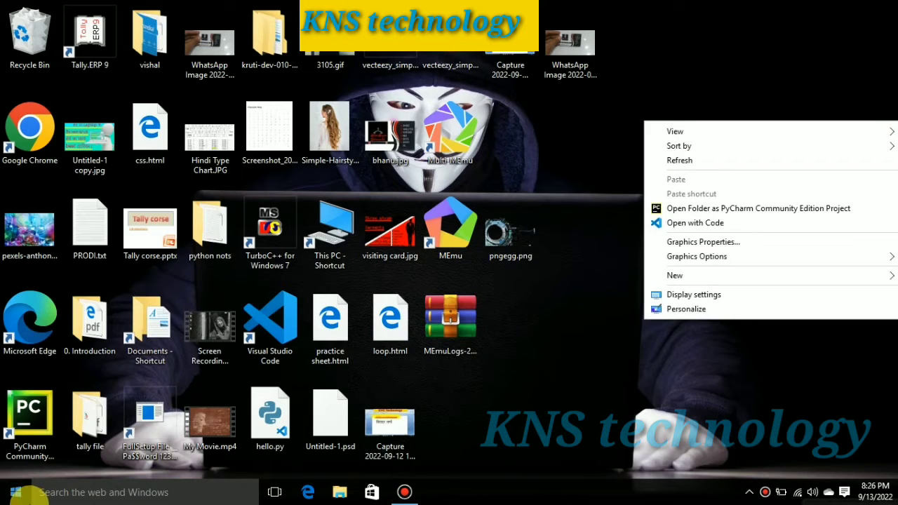
# Step: Search Windows for "ser", open the Services desktop app and maximize its window
pyautogui.click(16, 491)
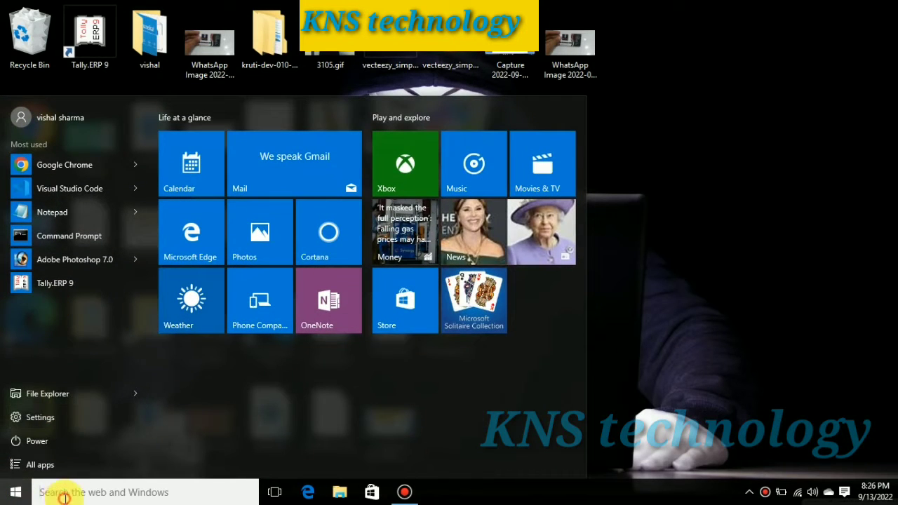
pyautogui.click(65, 494)
pyautogui.write('ser')
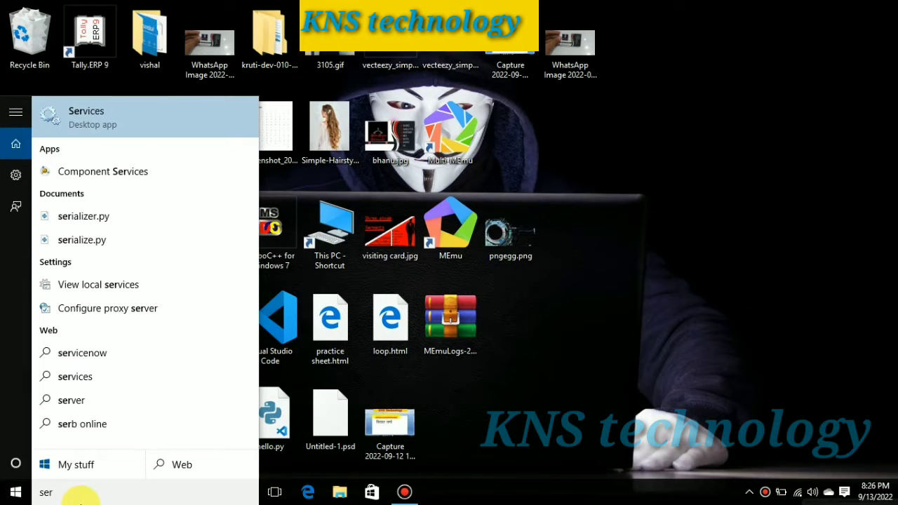
pyautogui.click(177, 119)
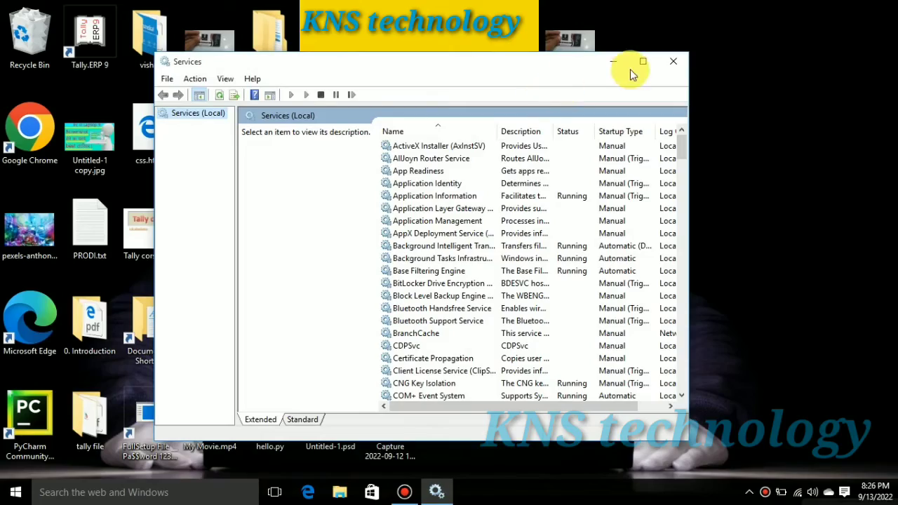
pyautogui.click(641, 63)
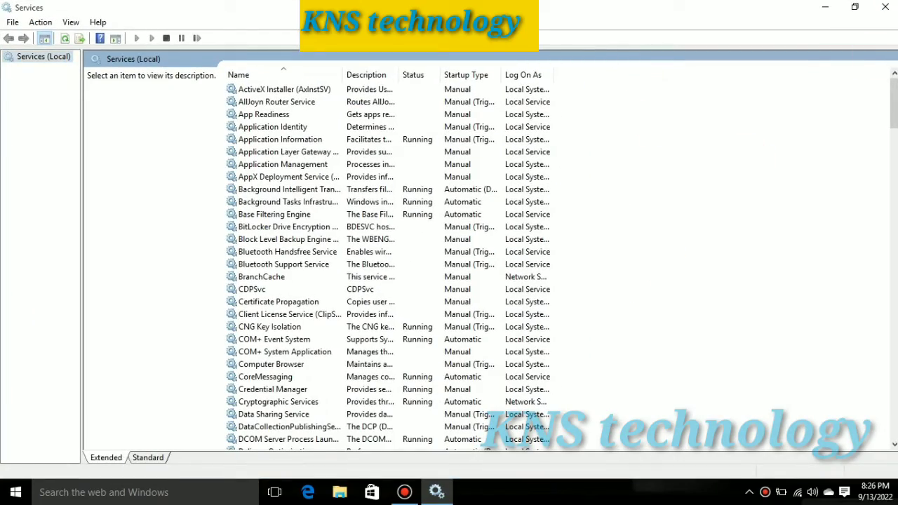
# Step: Set the Windows Update service's startup type to Disabled, apply the change and close its properties
pyautogui.moveTo(894, 102); pyautogui.dragTo(895, 407)
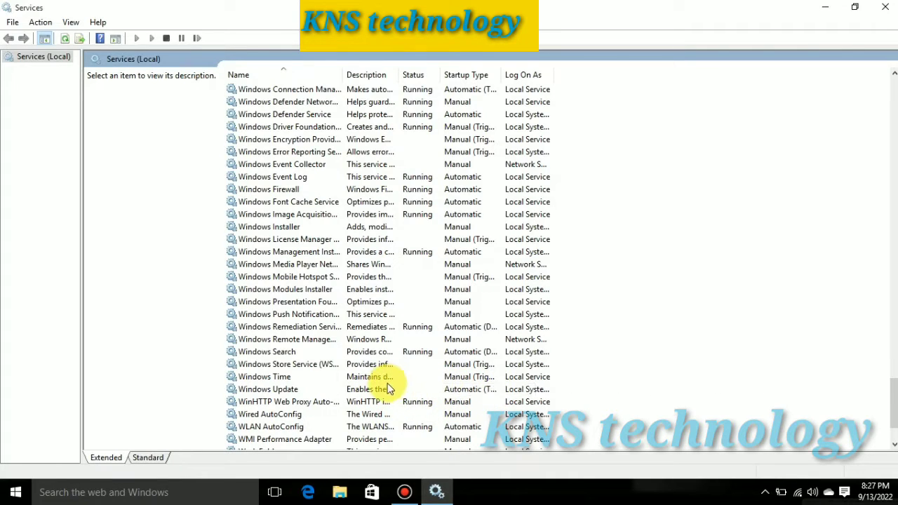
pyautogui.click(454, 389)
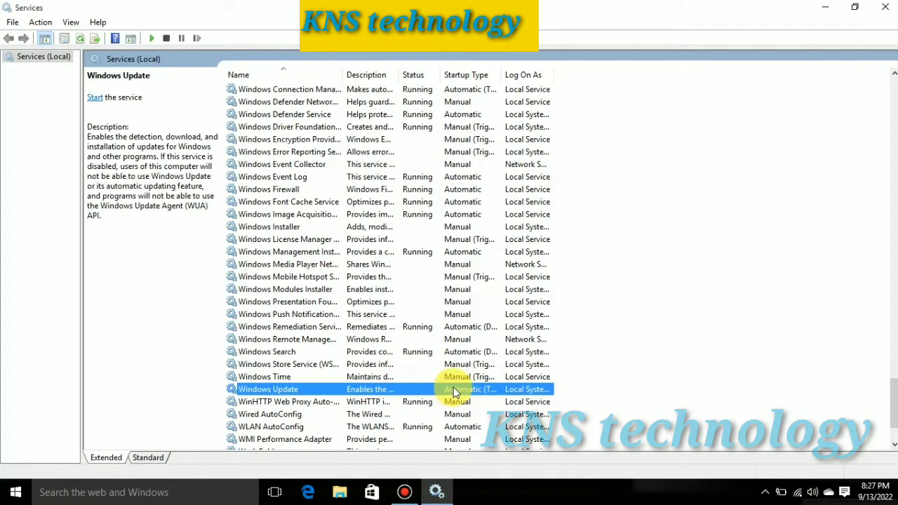
pyautogui.rightClick(454, 391)
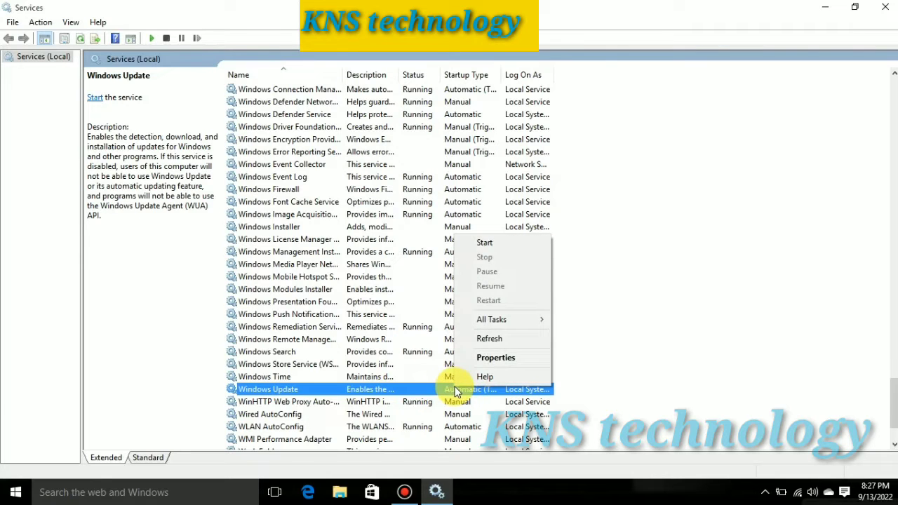
pyautogui.click(455, 391)
pyautogui.doubleClick(457, 389)
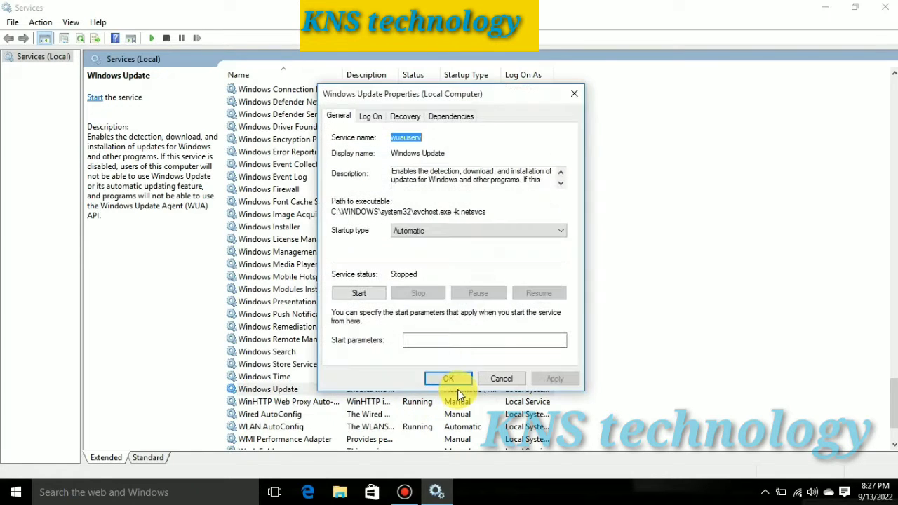
pyautogui.click(529, 232)
pyautogui.click(503, 267)
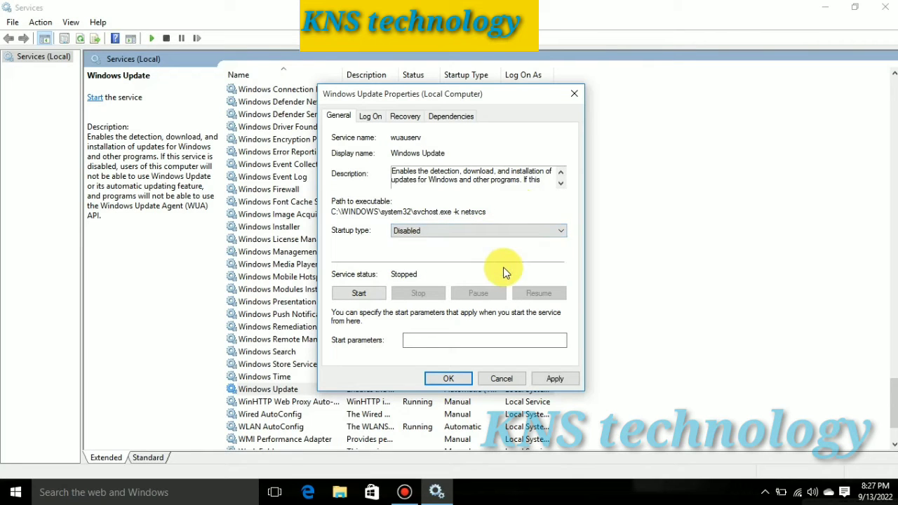
pyautogui.click(554, 379)
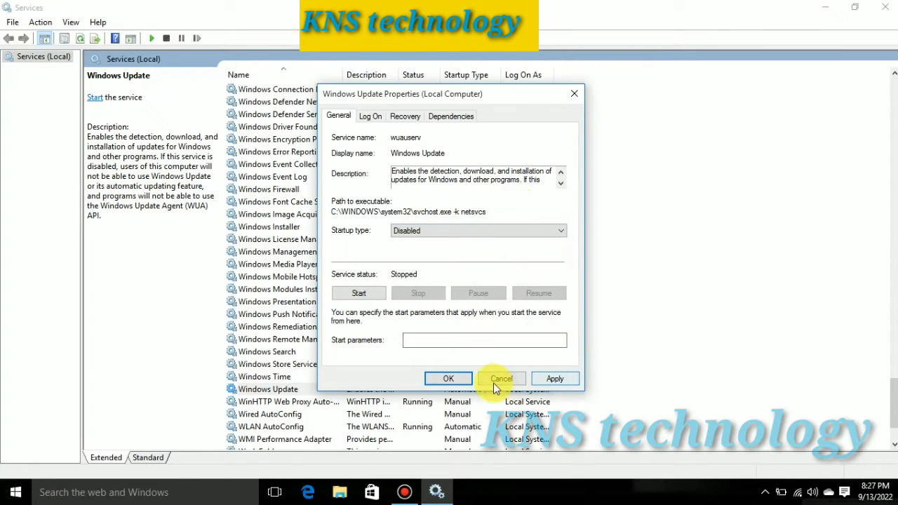
pyautogui.click(566, 380)
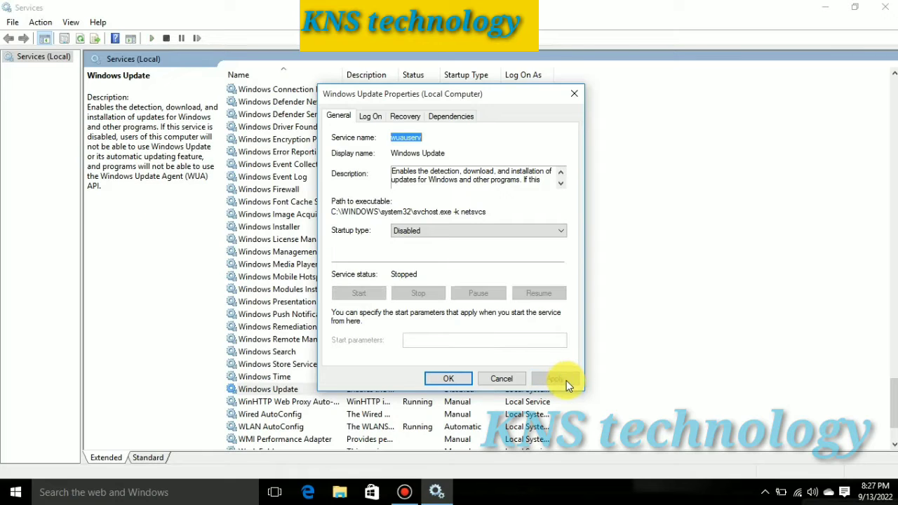
pyautogui.click(456, 379)
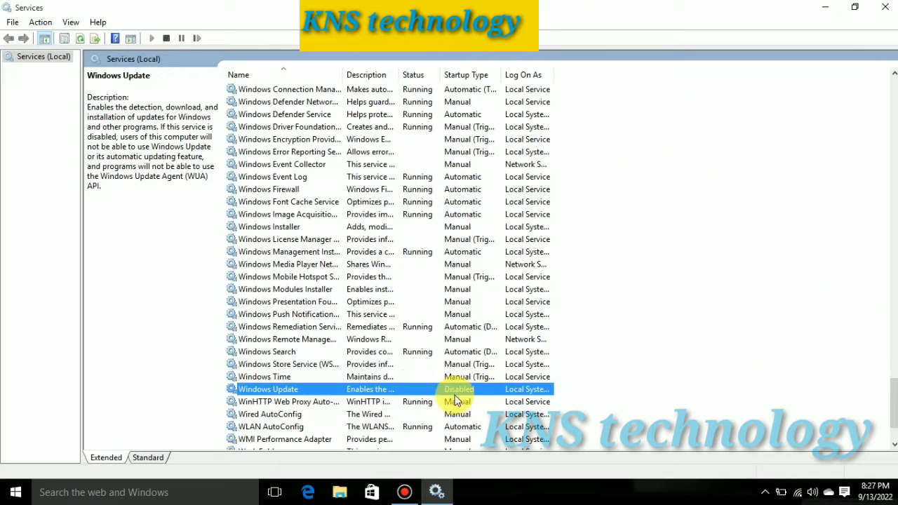
# Step: Close the Services window and refresh the desktop
pyautogui.click(886, 7)
pyautogui.rightClick(692, 131)
pyautogui.click(706, 170)
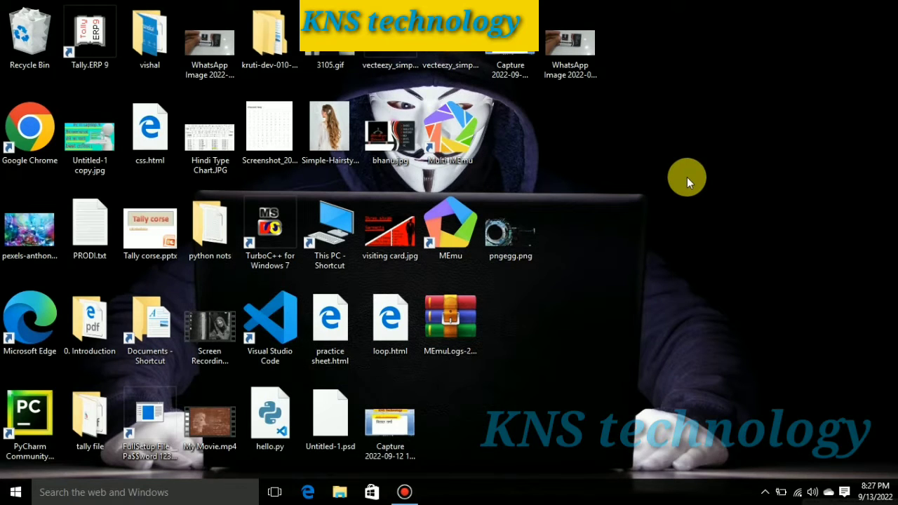
pyautogui.click(10, 490)
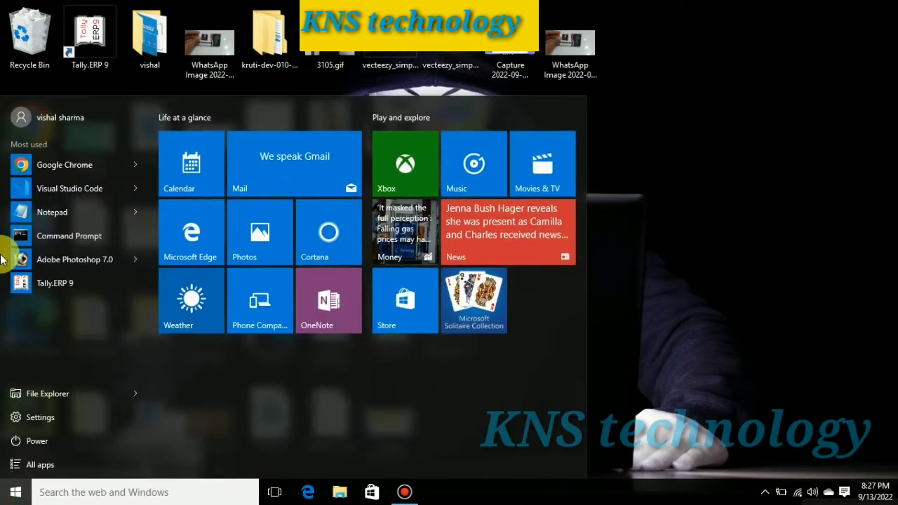
pyautogui.click(738, 217)
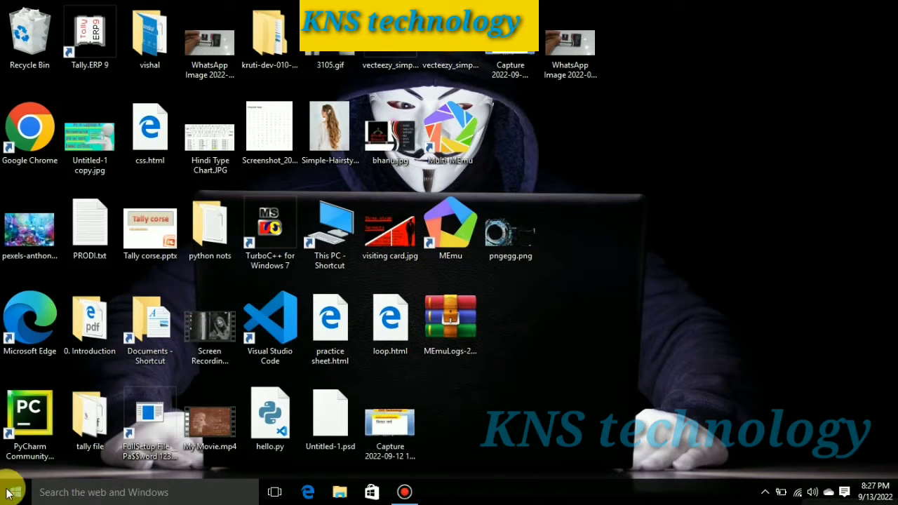
# Step: Open Task Manager in a maximized window and show the list of startup programs
pyautogui.rightClick(518, 496)
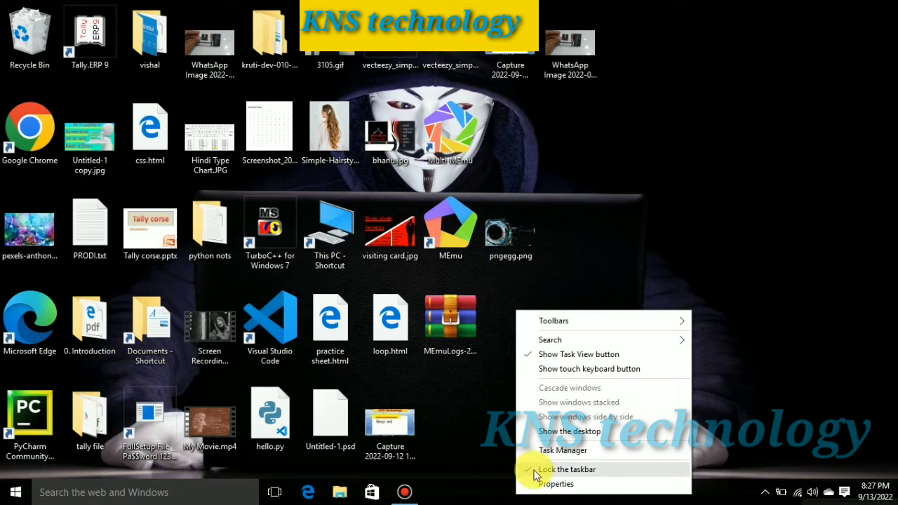
pyautogui.click(553, 449)
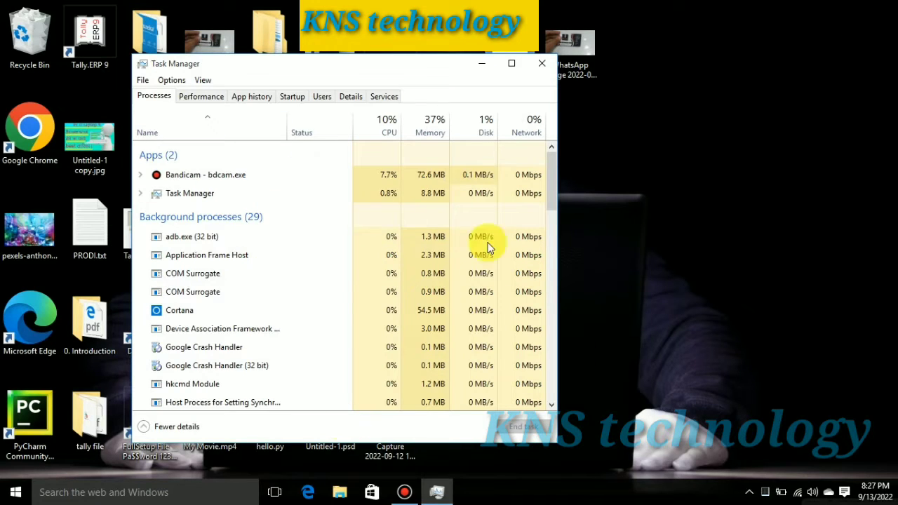
pyautogui.click(513, 63)
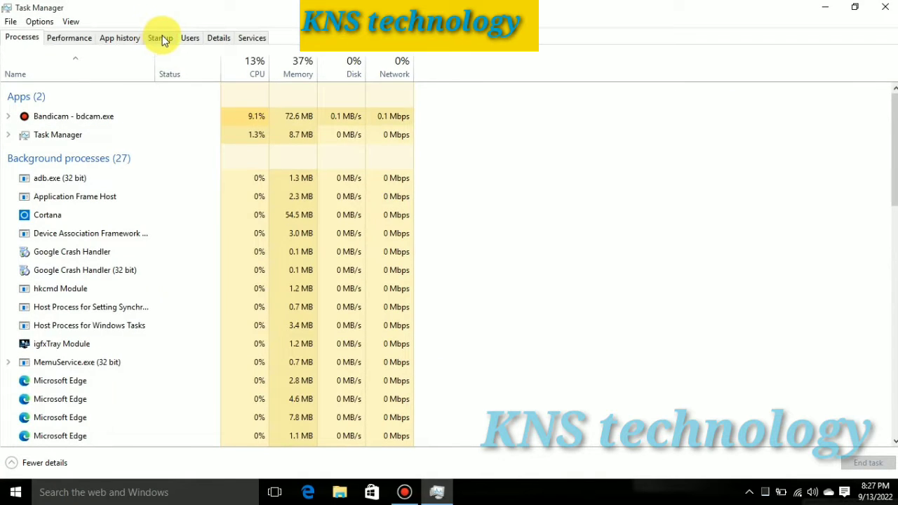
pyautogui.click(161, 36)
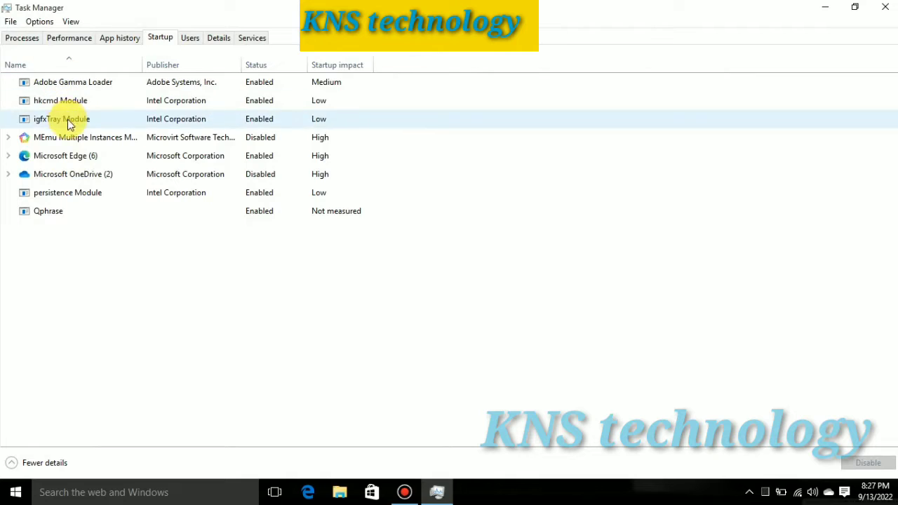
# Step: Enable the Microsoft OneDrive startup entry and disable it again
pyautogui.click(276, 178)
pyautogui.rightClick(276, 178)
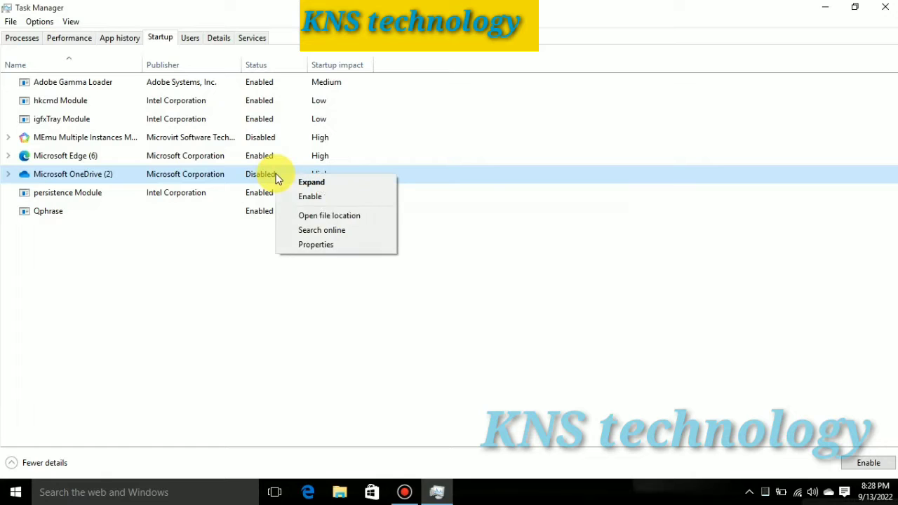
pyautogui.click(334, 200)
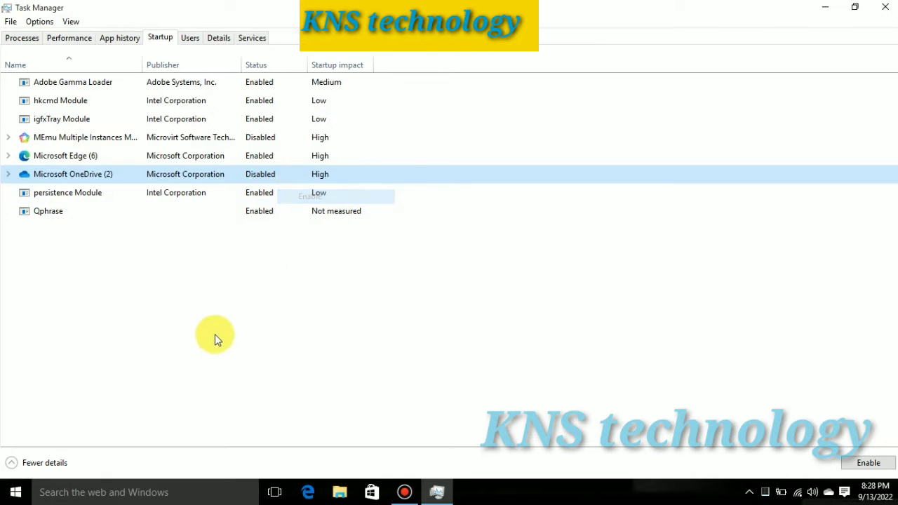
pyautogui.rightClick(259, 173)
pyautogui.click(293, 195)
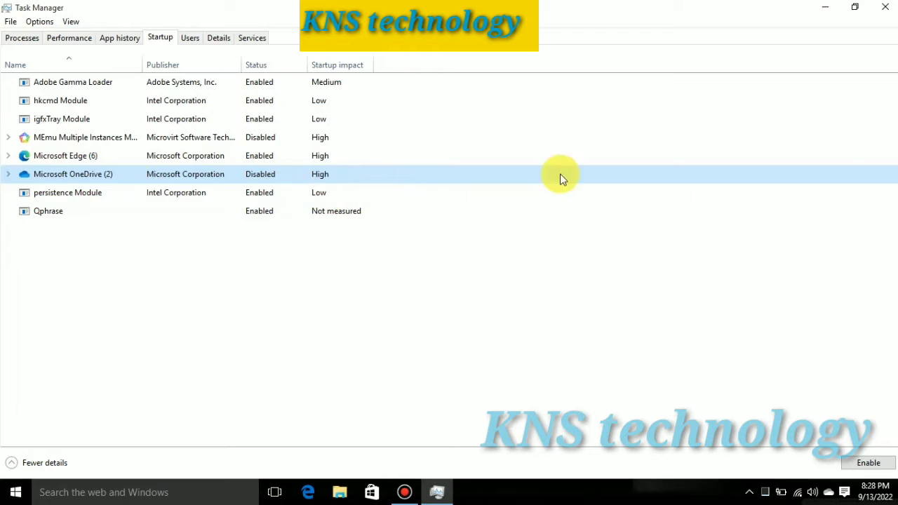
# Step: Close Task Manager and refresh the desktop
pyautogui.click(891, 7)
pyautogui.rightClick(607, 174)
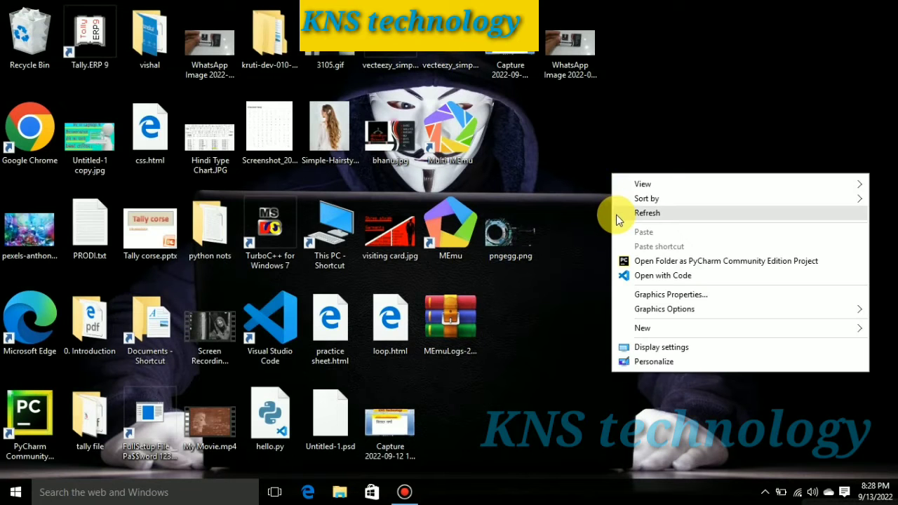
pyautogui.click(617, 214)
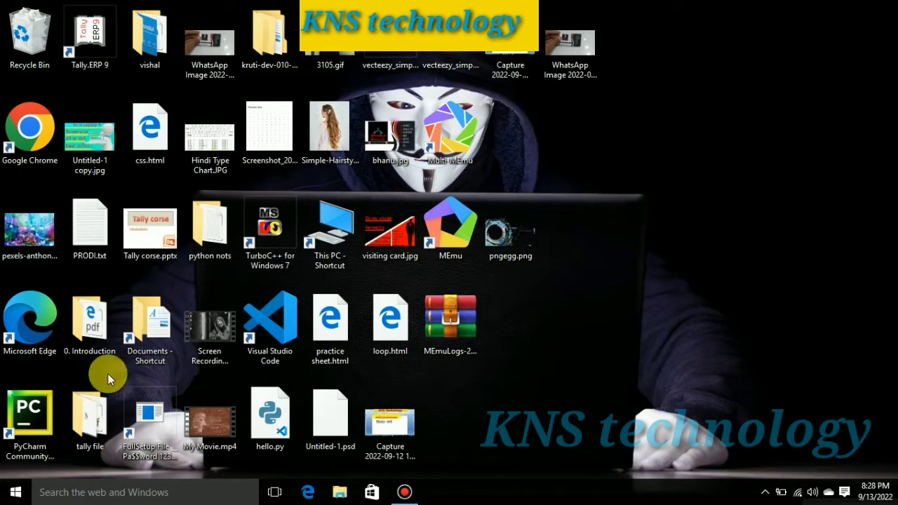
pyautogui.rightClick(601, 181)
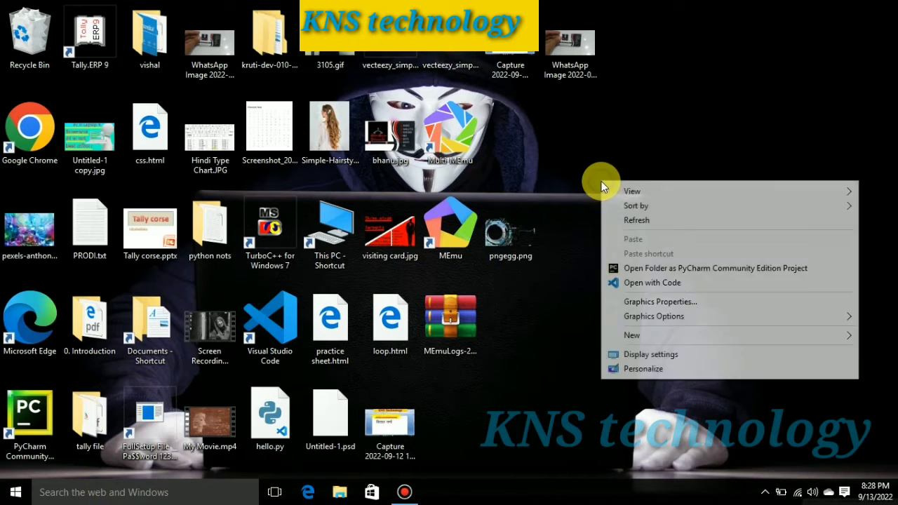
pyautogui.click(602, 397)
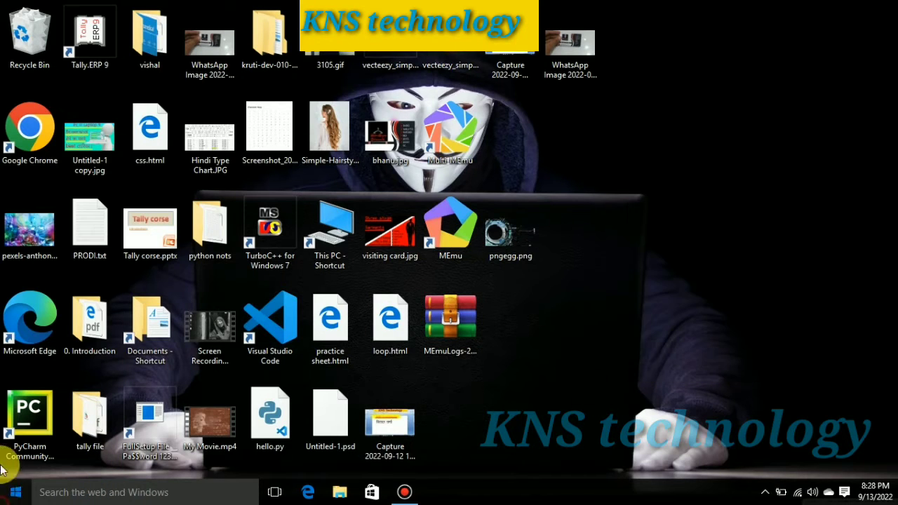
# Step: Open Windows Settings and view the Windows Update page under Update & security
pyautogui.click(12, 492)
pyautogui.click(27, 422)
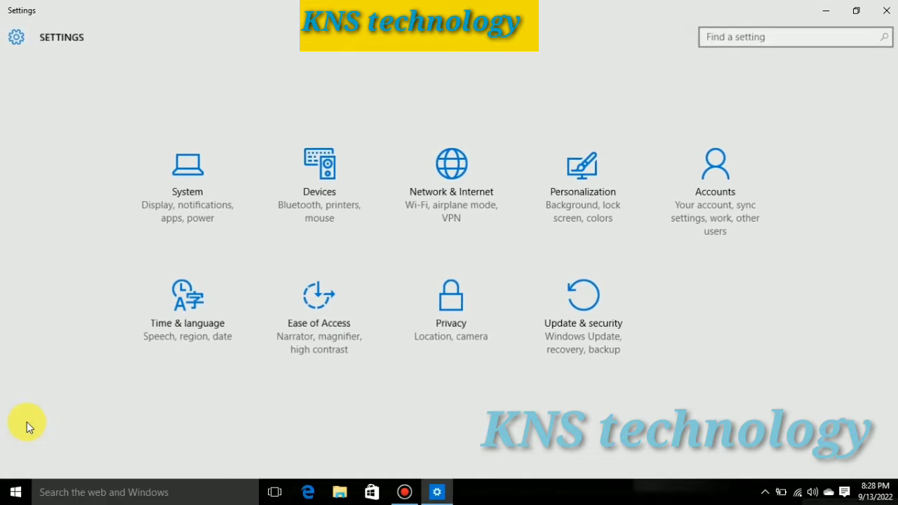
pyautogui.click(598, 339)
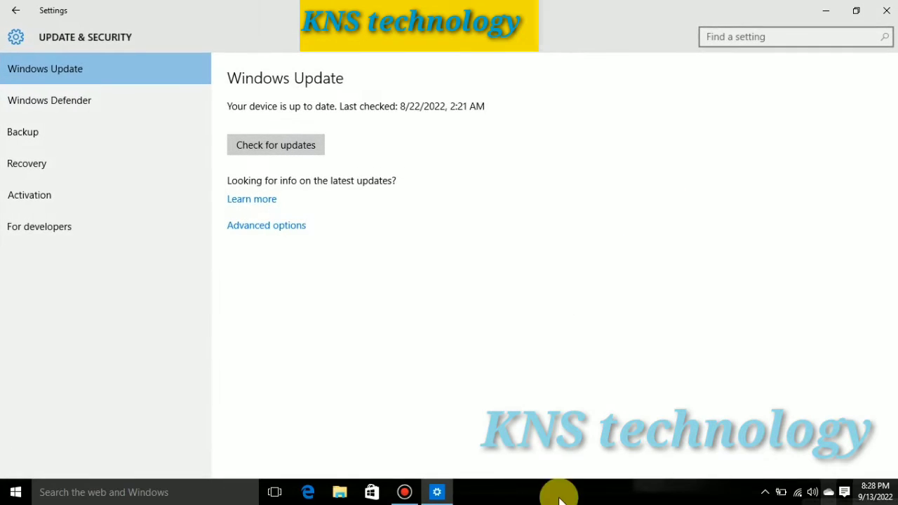
# Step: Go back to the Settings home, open Accounts and look over the Your account page
pyautogui.click(14, 10)
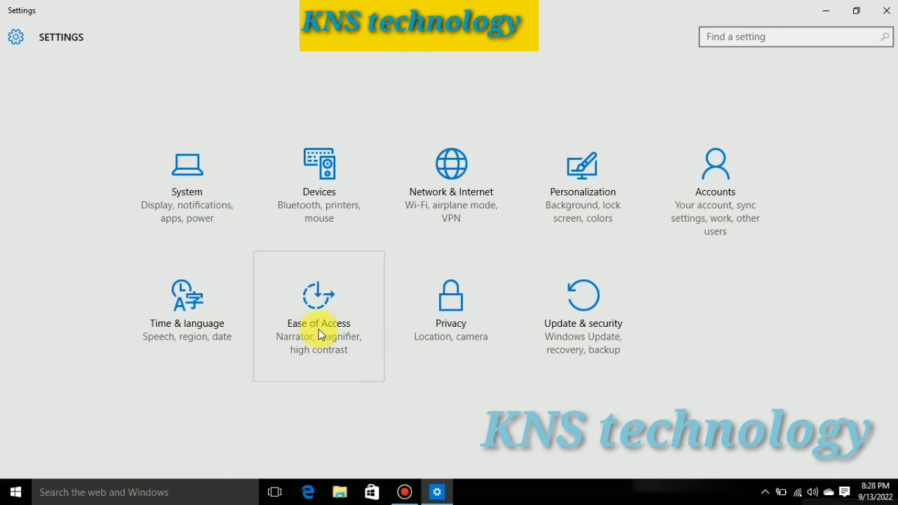
pyautogui.click(710, 186)
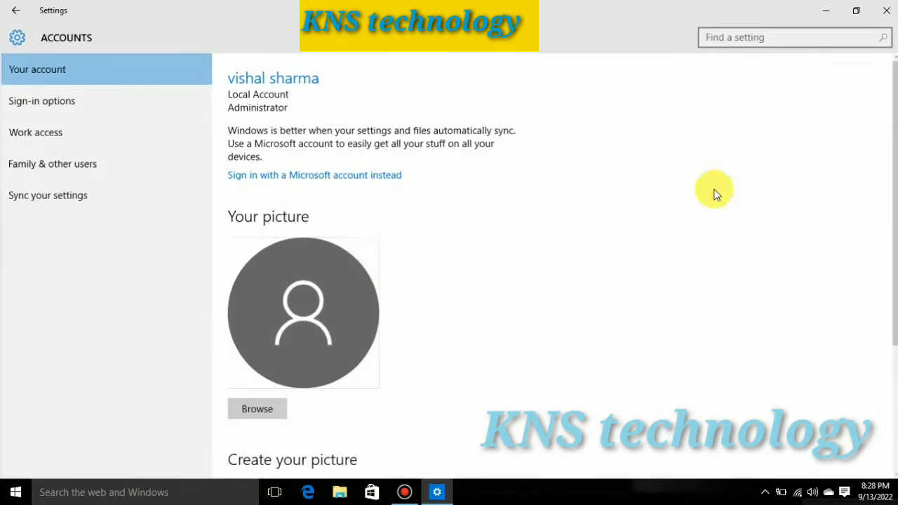
pyautogui.scroll(-5, 491, 267)
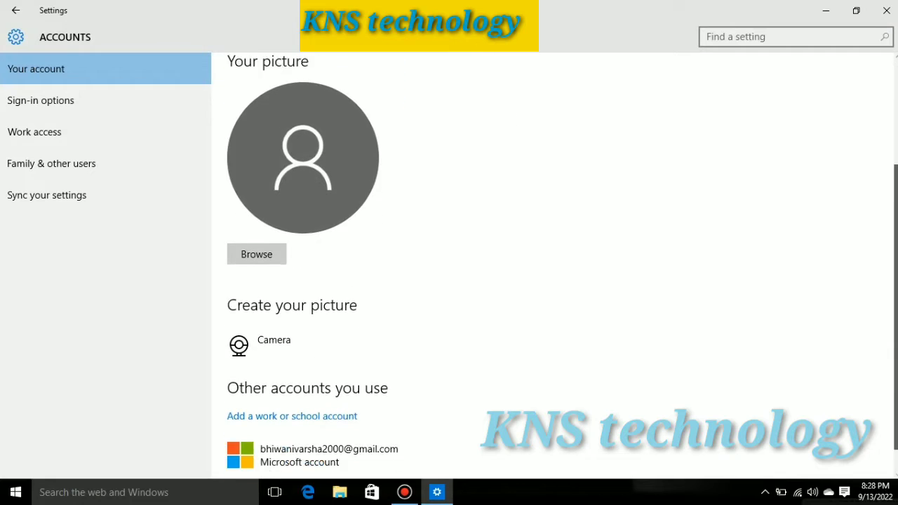
pyautogui.scroll(4, 491, 267)
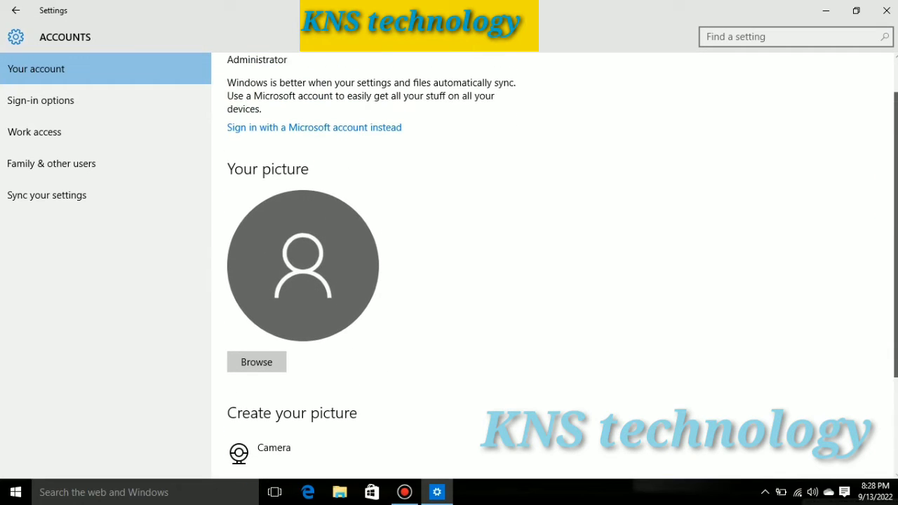
pyautogui.click(47, 98)
pyautogui.click(66, 73)
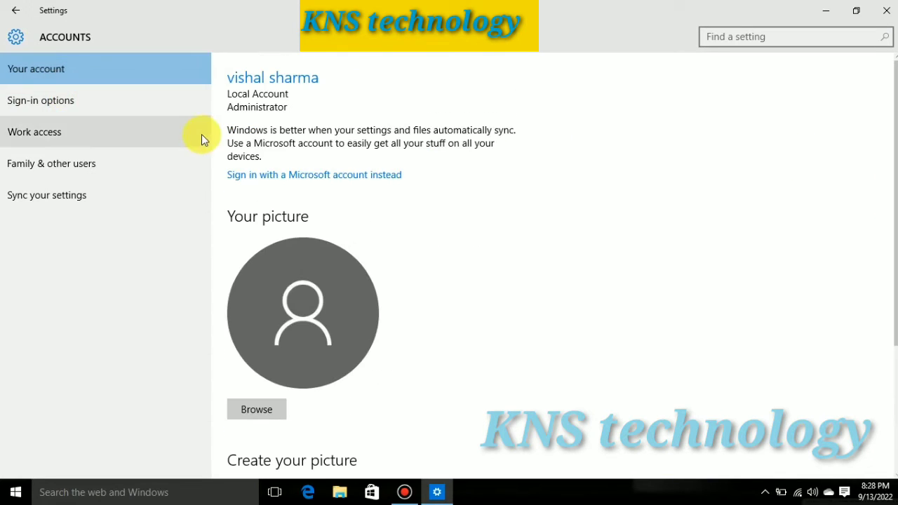
pyautogui.scroll(-5, 491, 267)
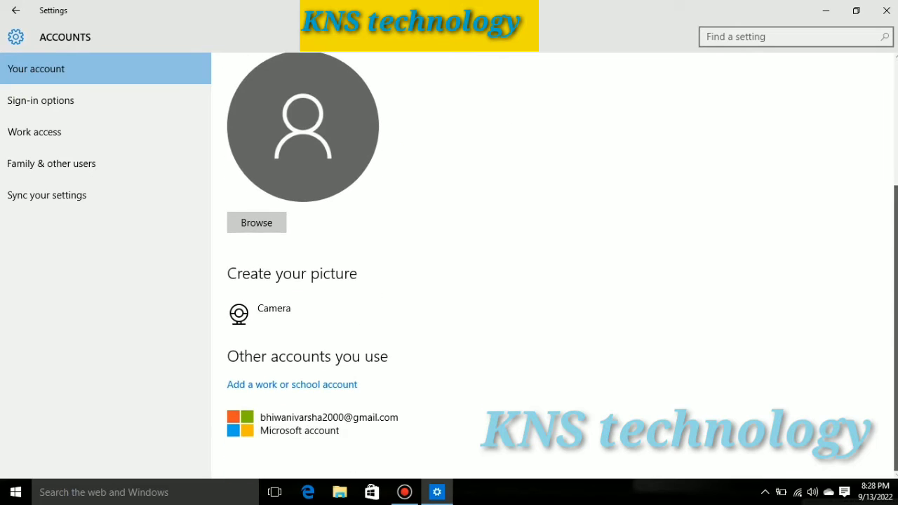
pyautogui.scroll(3, 554, 267)
# Step: Review the options on the Sync your settings page and close the Settings window
pyautogui.click(36, 193)
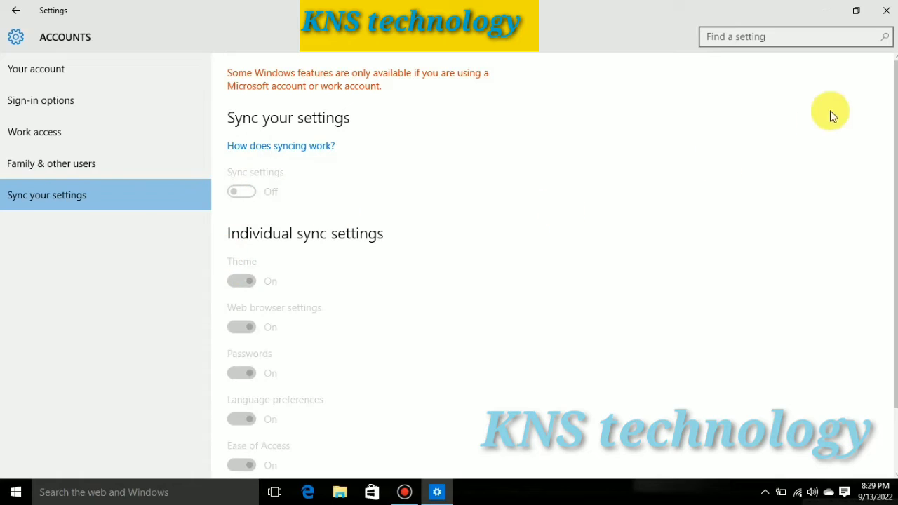
pyautogui.scroll(-2, 554, 267)
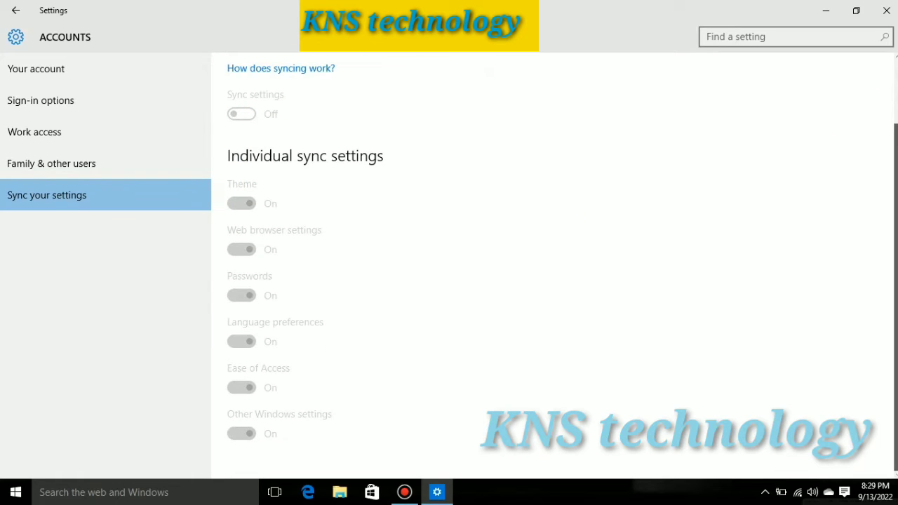
pyautogui.scroll(2, 882, 164)
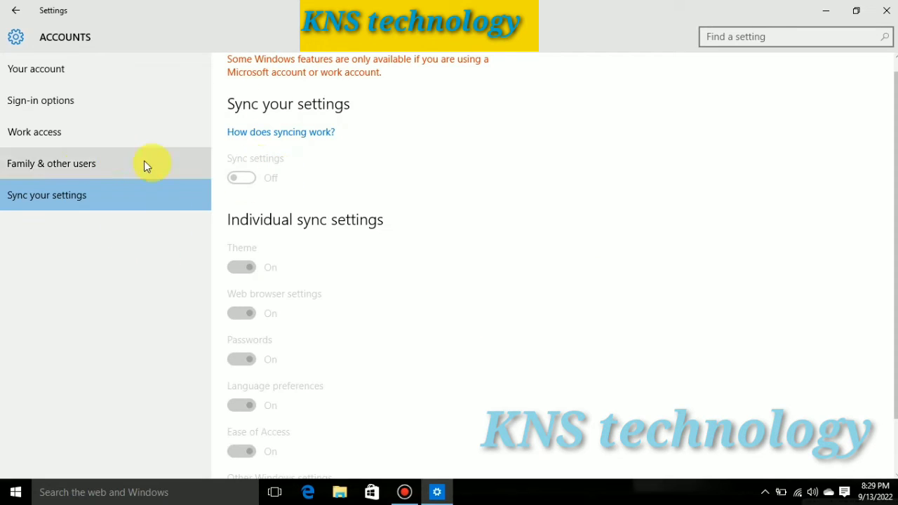
pyautogui.click(887, 8)
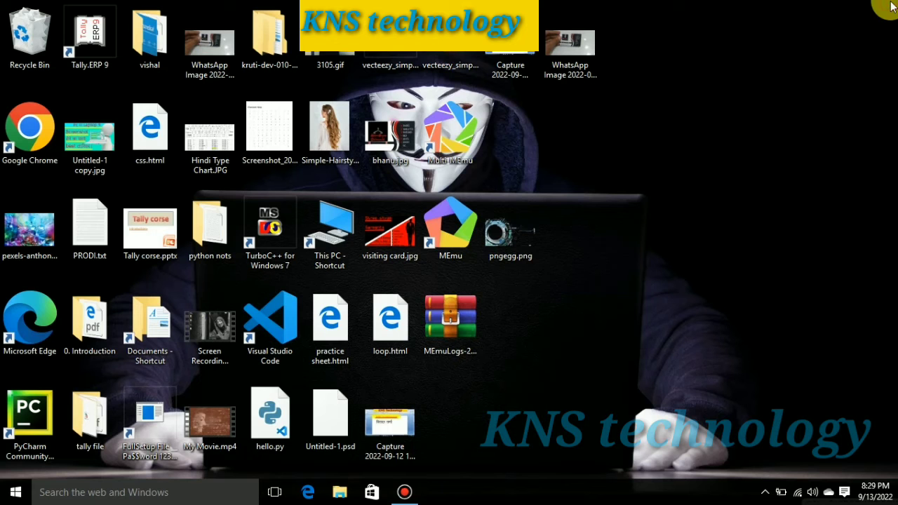